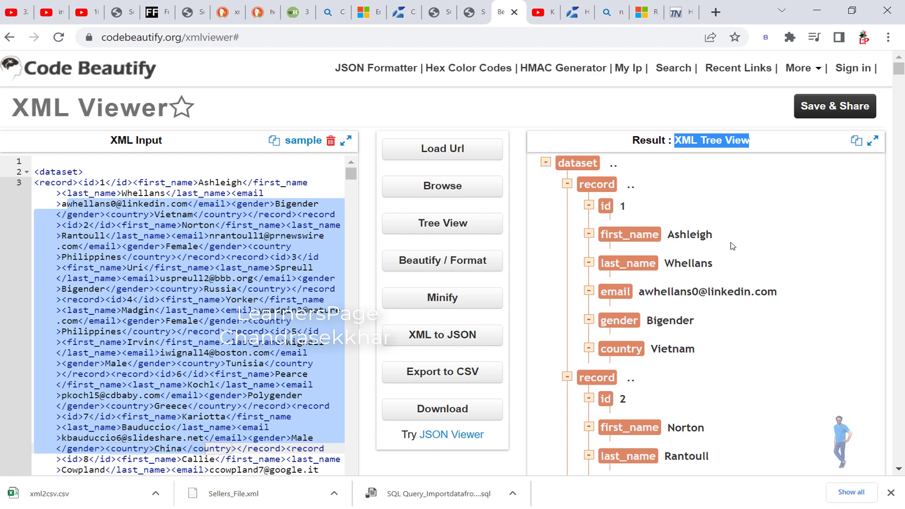
Switch to Visual Studio 2017 (SSDT) and create an Integration Services project named "Import Xml files".
{"action": "key", "text": "super"}
{"action": "type", "text": "vis"}
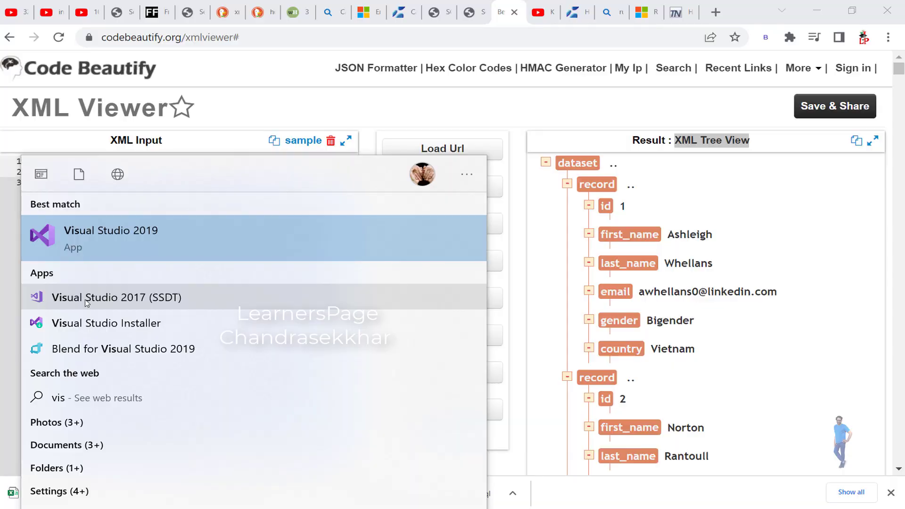
{"action": "left_click", "coordinate": [142, 302]}
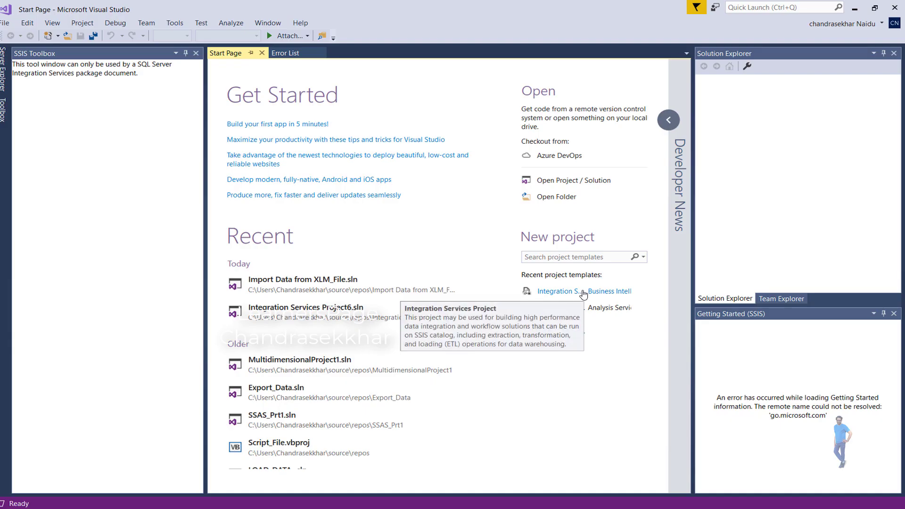
{"action": "left_click", "coordinate": [583, 293]}
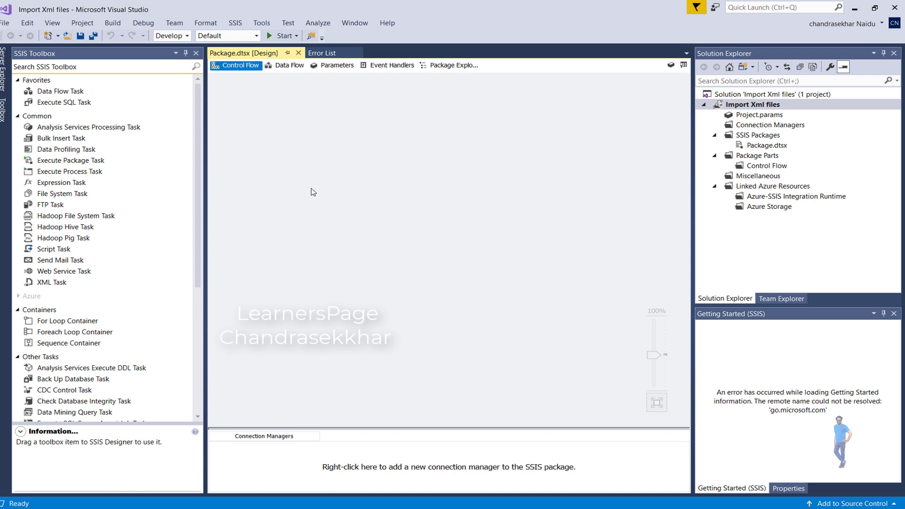
Add a Data Flow Task to the control flow and place an XML Source inside its data flow.
{"action": "left_click_drag", "start_coordinate": [54, 91], "coordinate": [268, 118]}
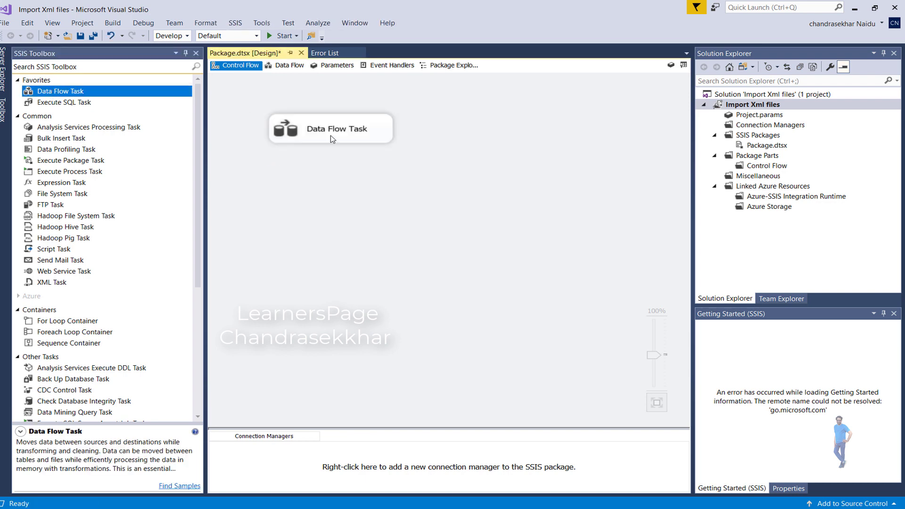
{"action": "double_click", "coordinate": [340, 128]}
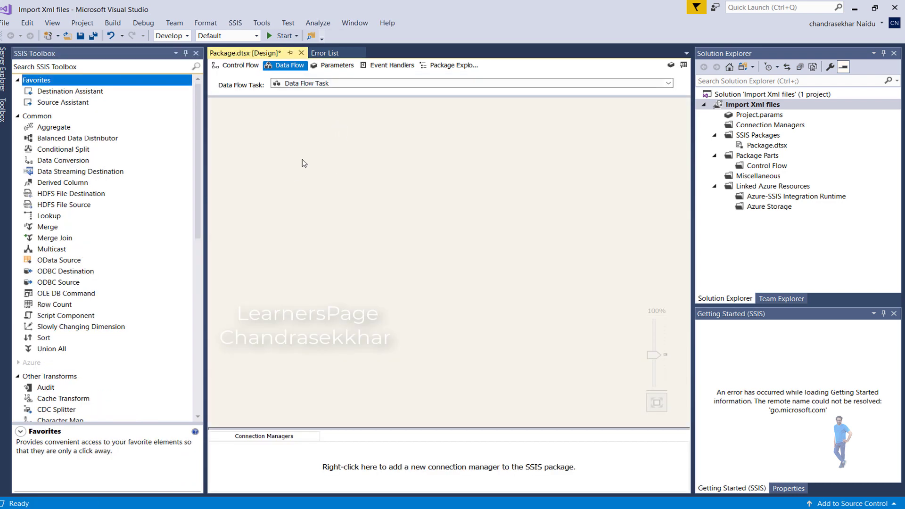
{"action": "scroll", "coordinate": [147, 234], "scroll_direction": "down", "scroll_amount": 2}
{"action": "scroll", "coordinate": [151, 236], "scroll_direction": "up", "scroll_amount": 2}
{"action": "scroll", "coordinate": [151, 236], "scroll_direction": "down", "scroll_amount": 10}
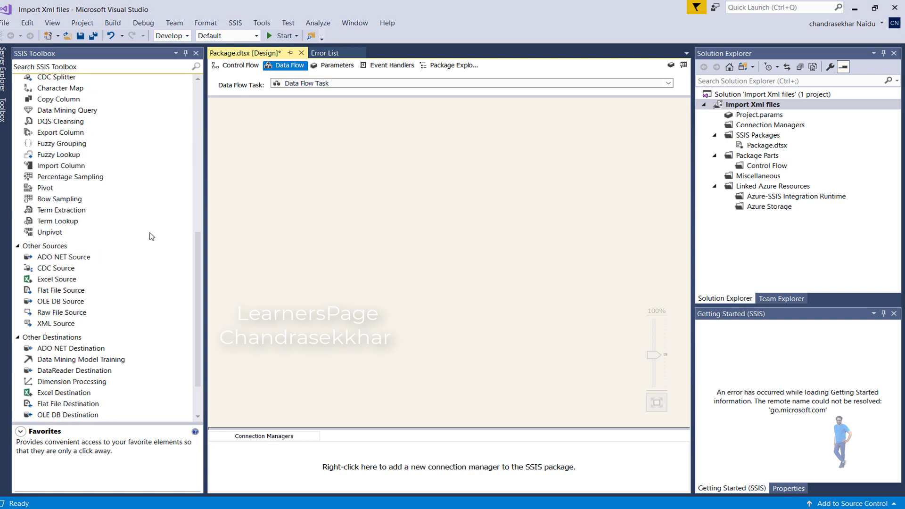
{"action": "scroll", "coordinate": [150, 236], "scroll_direction": "down", "scroll_amount": 2}
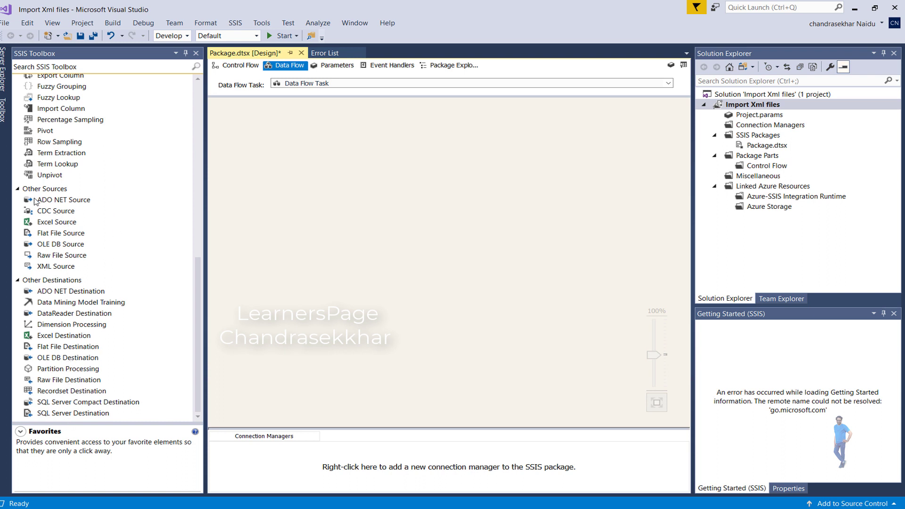
{"action": "left_click", "coordinate": [46, 267]}
{"action": "left_click_drag", "start_coordinate": [43, 271], "coordinate": [338, 196]}
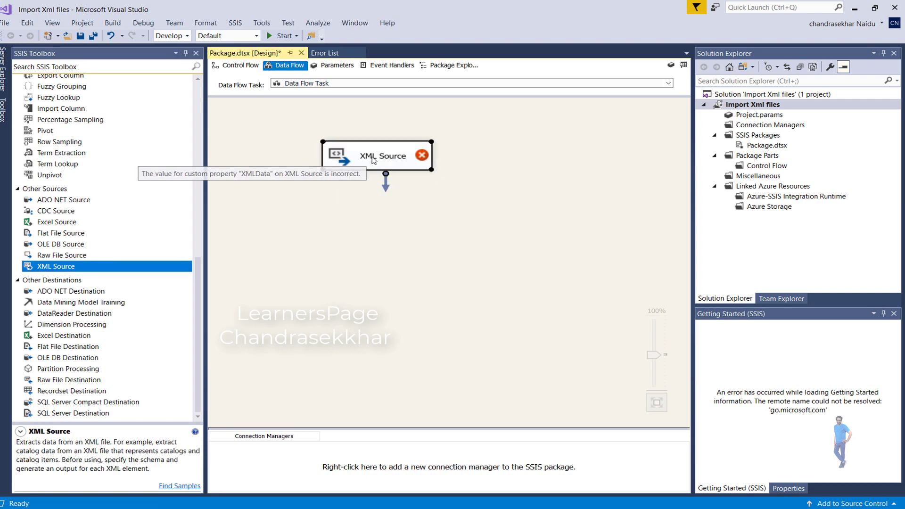
Point the XML Source to E:\SYSTEM1\SQL_Code\Sellers_File.xml and generate its schema as Sellers_File.xsd in the same folder.
{"action": "double_click", "coordinate": [373, 160]}
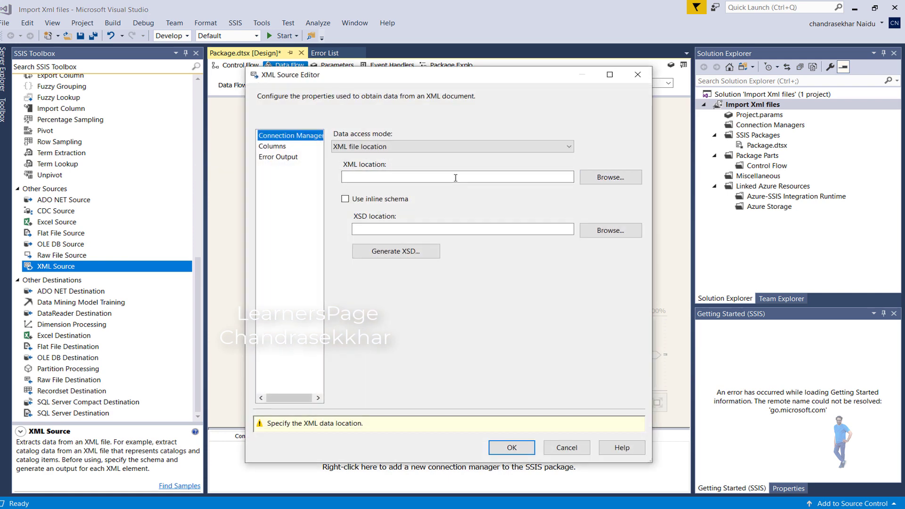
{"action": "left_click", "coordinate": [608, 178]}
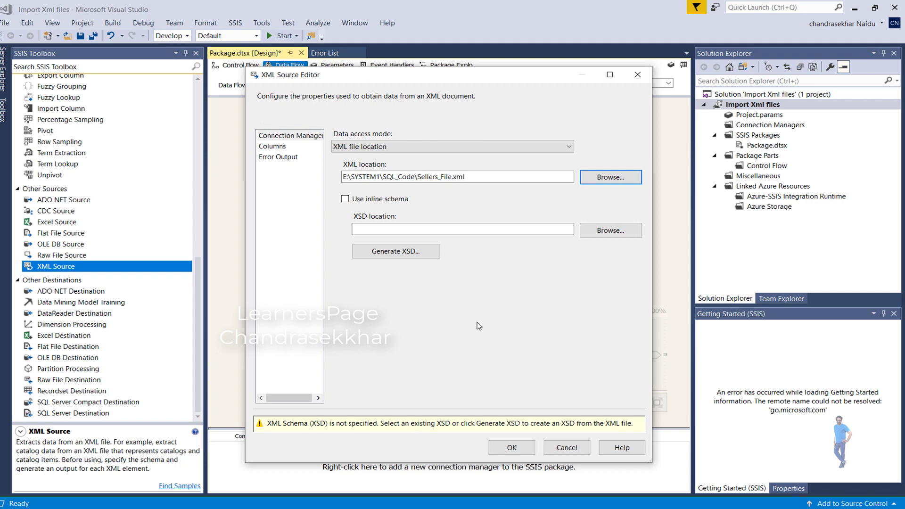
{"action": "left_click", "coordinate": [408, 255]}
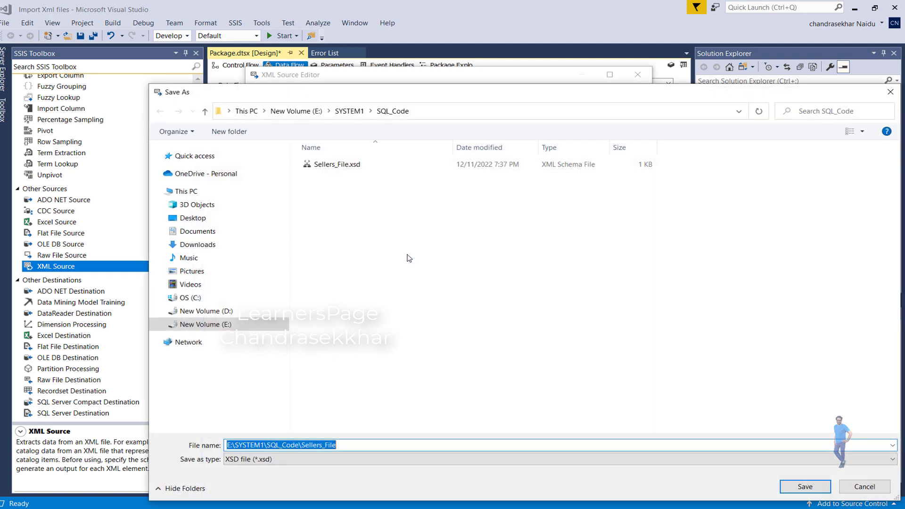
{"action": "key", "text": "Return"}
{"action": "left_click", "coordinate": [466, 262]}
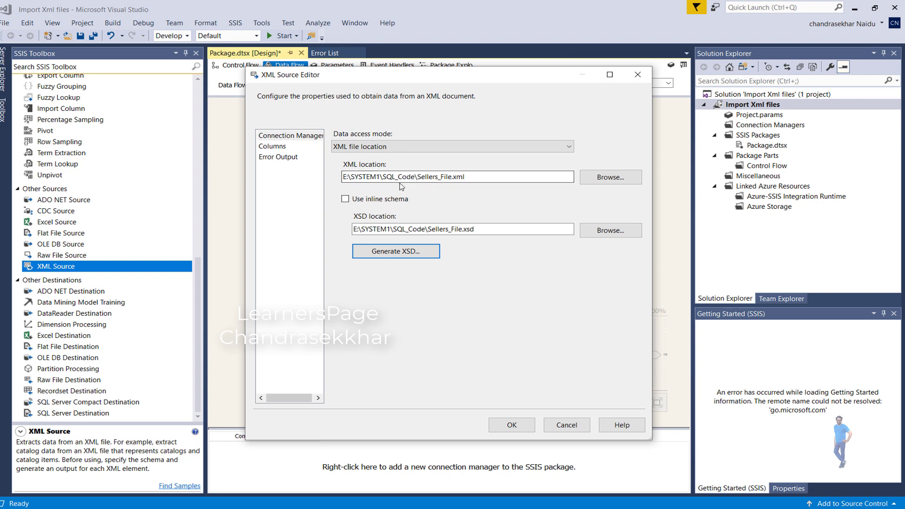
Keep XML file location as the XML Source's data access mode and accept all of its output columns.
{"action": "left_click", "coordinate": [426, 151]}
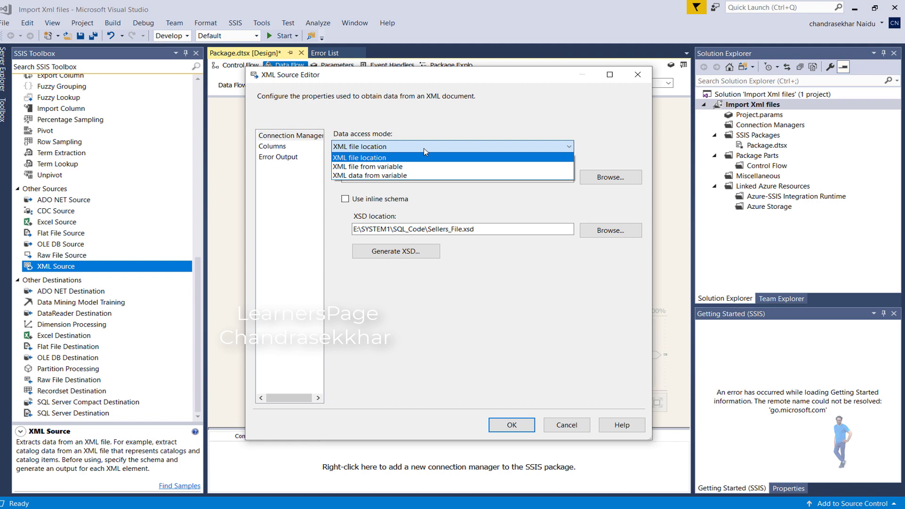
{"action": "left_click", "coordinate": [278, 146]}
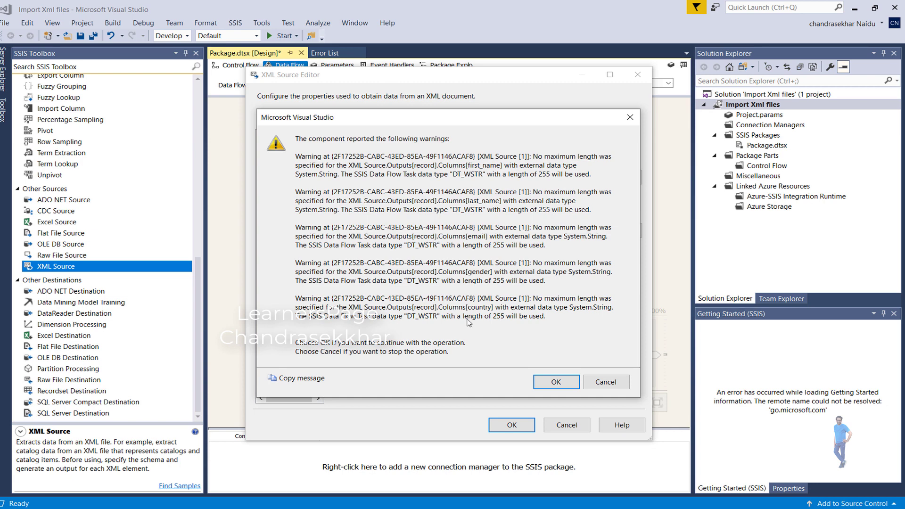
{"action": "left_click", "coordinate": [549, 381]}
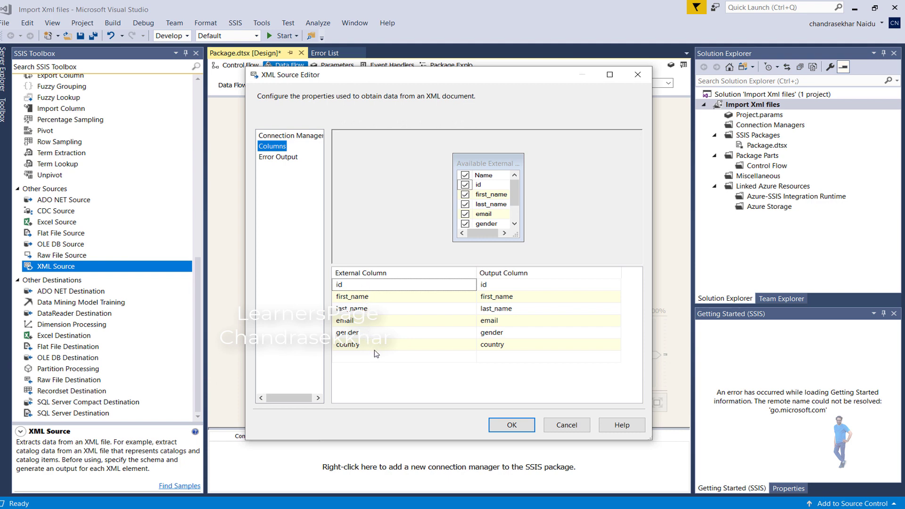
{"action": "left_click", "coordinate": [509, 427]}
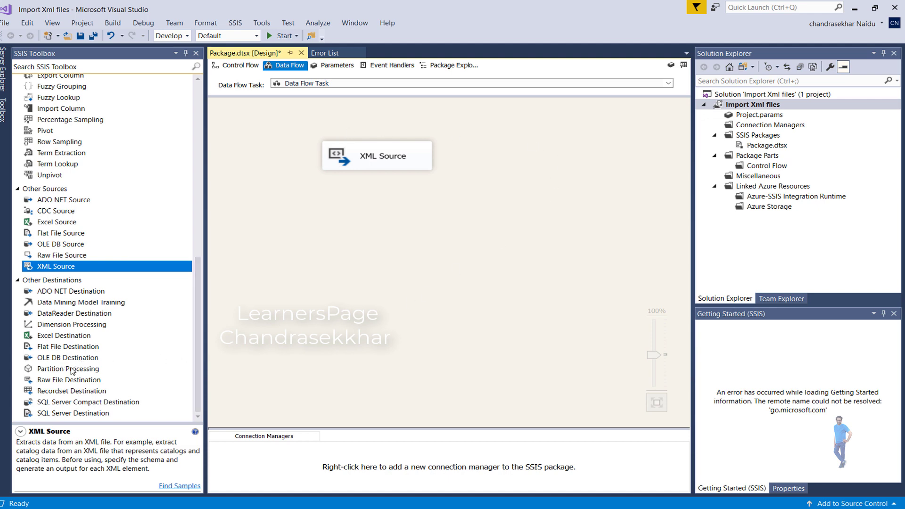
Add a SQL Server Destination fed by the XML Source and set its connection manager to .\SQLEXPRESS.DataSet_LearnersPage.
{"action": "left_click_drag", "start_coordinate": [69, 414], "coordinate": [371, 234]}
{"action": "left_click", "coordinate": [382, 168]}
{"action": "left_click_drag", "start_coordinate": [382, 191], "coordinate": [376, 249]}
{"action": "double_click", "coordinate": [385, 250]}
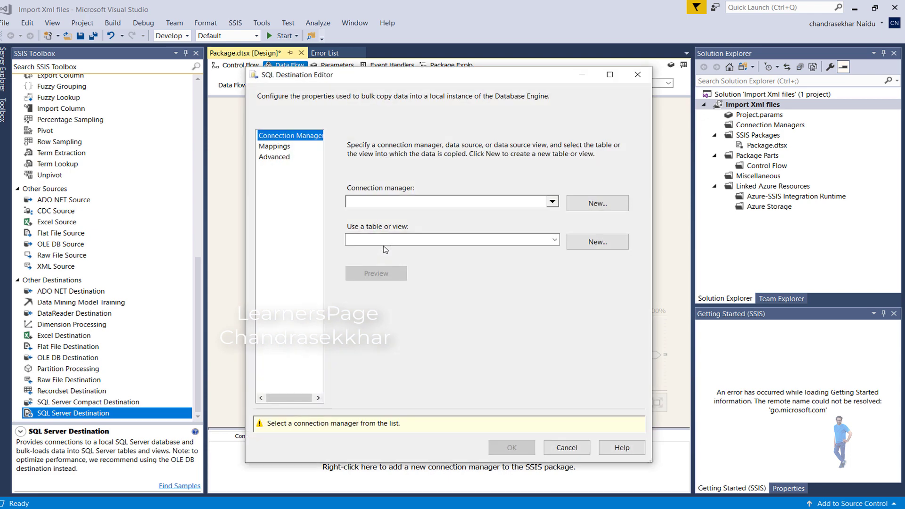
{"action": "left_click", "coordinate": [586, 209]}
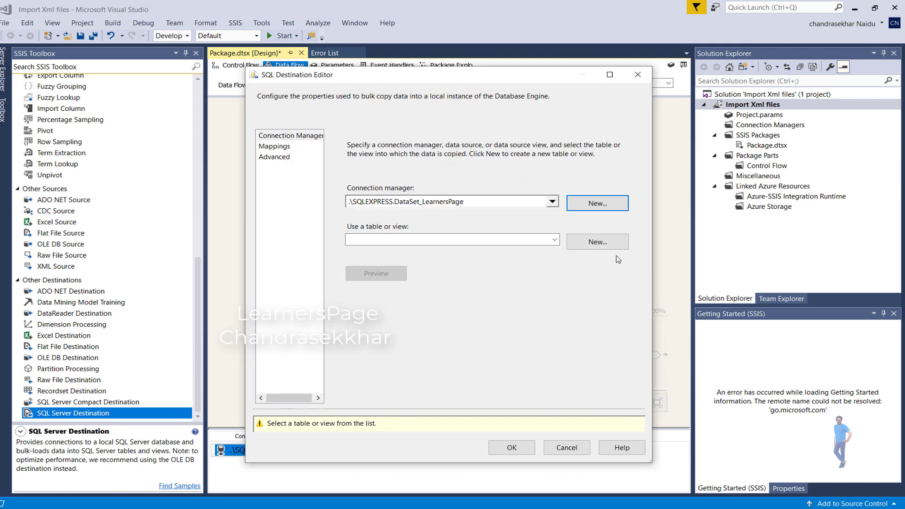
Create the destination table [SQL Server XML_Data] with id as int and the remaining columns as nvarchar(255).
{"action": "left_click", "coordinate": [596, 242]}
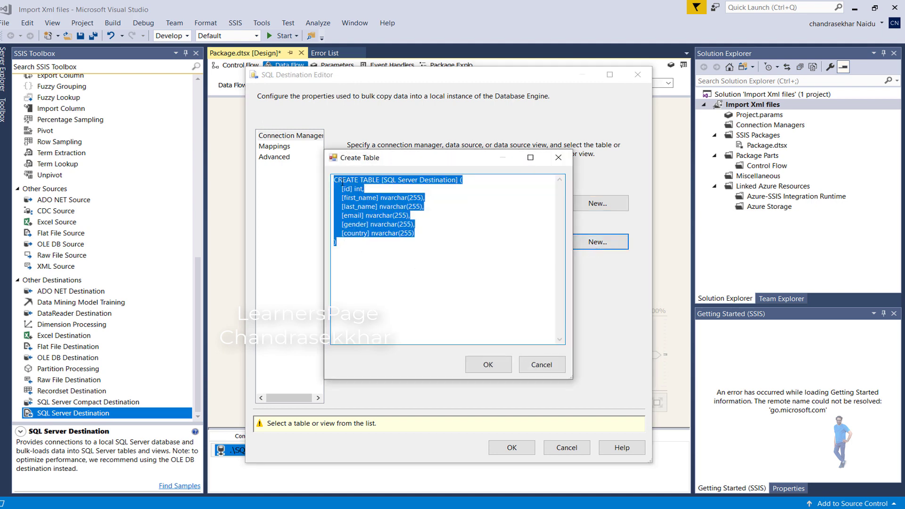
{"action": "left_click", "coordinate": [349, 251]}
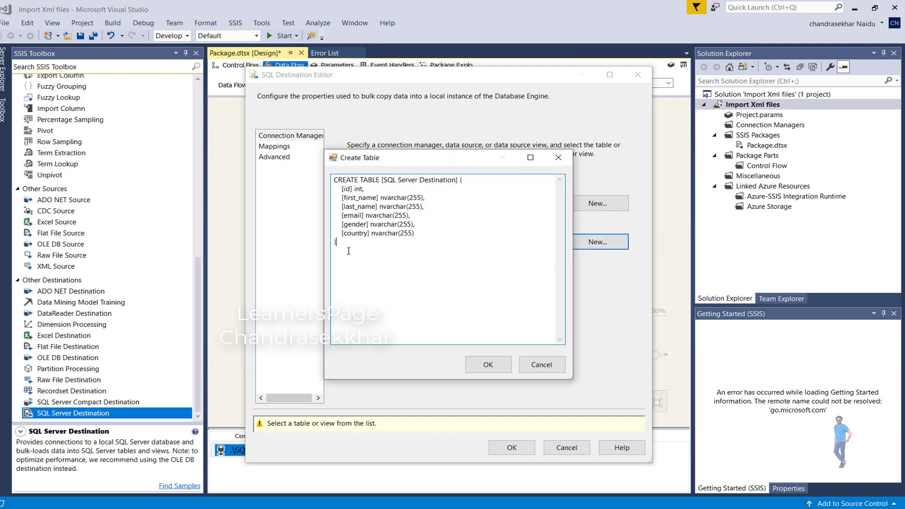
{"action": "left_click_drag", "start_coordinate": [341, 189], "coordinate": [390, 241]}
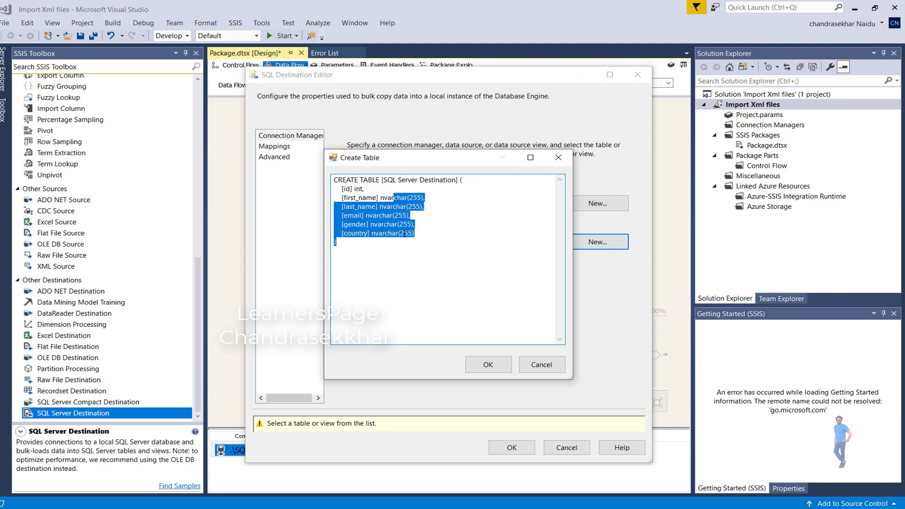
{"action": "left_click", "coordinate": [413, 234]}
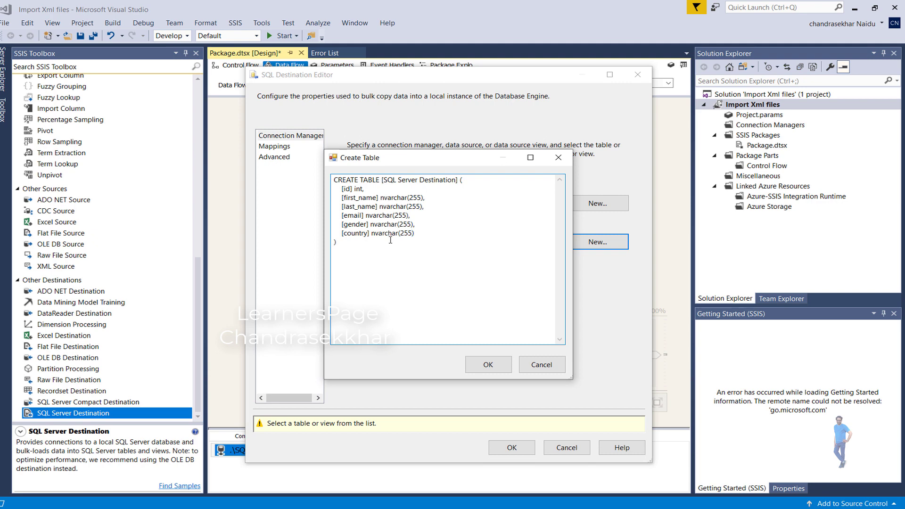
{"action": "left_click", "coordinate": [485, 365]}
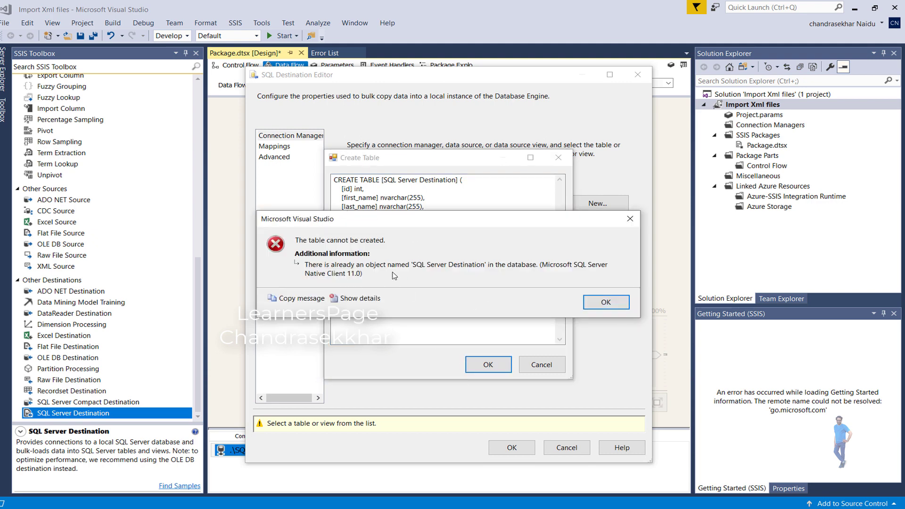
{"action": "left_click", "coordinate": [590, 305]}
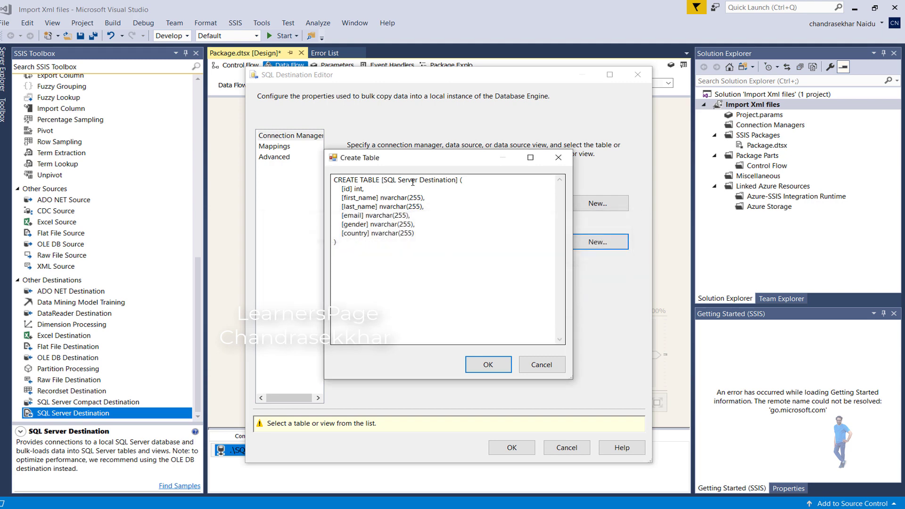
{"action": "left_click", "coordinate": [488, 365]}
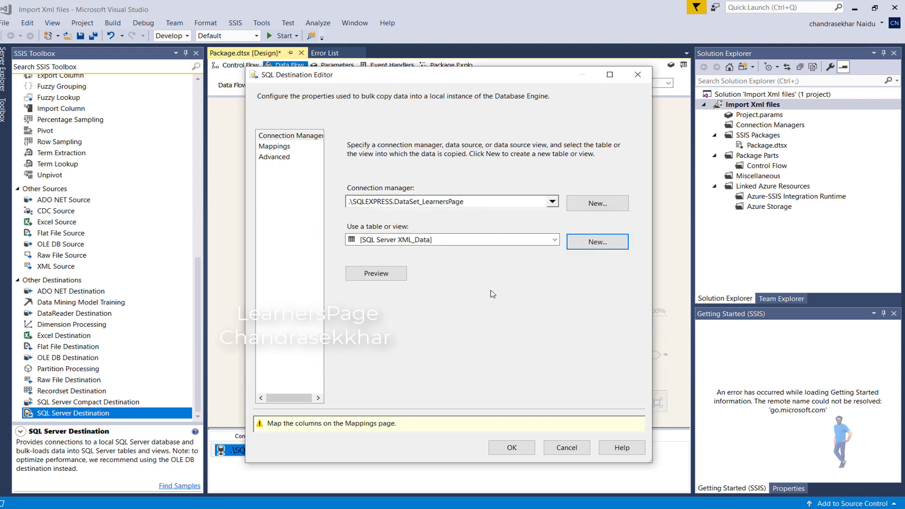
Preview the new destination table and accept the default mappings between input and destination columns.
{"action": "left_click", "coordinate": [378, 277]}
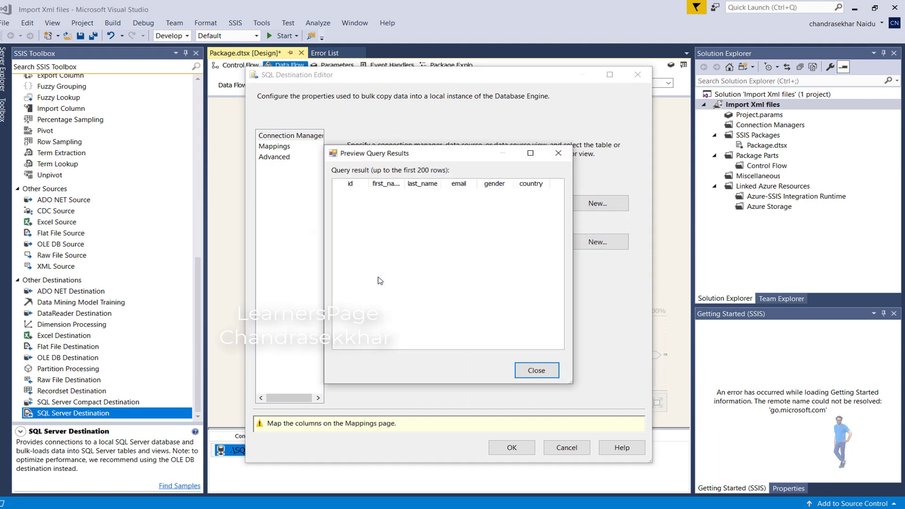
{"action": "left_click", "coordinate": [526, 370]}
{"action": "left_click", "coordinate": [274, 150]}
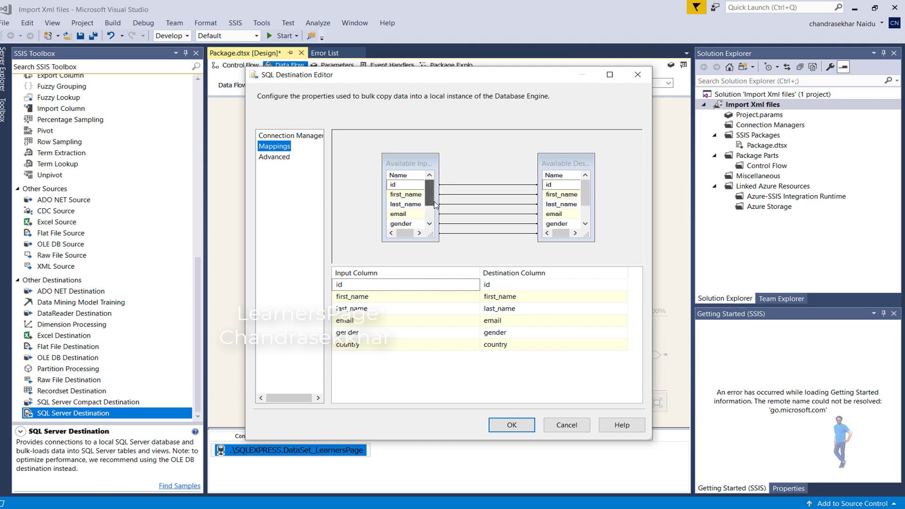
{"action": "left_click", "coordinate": [506, 430]}
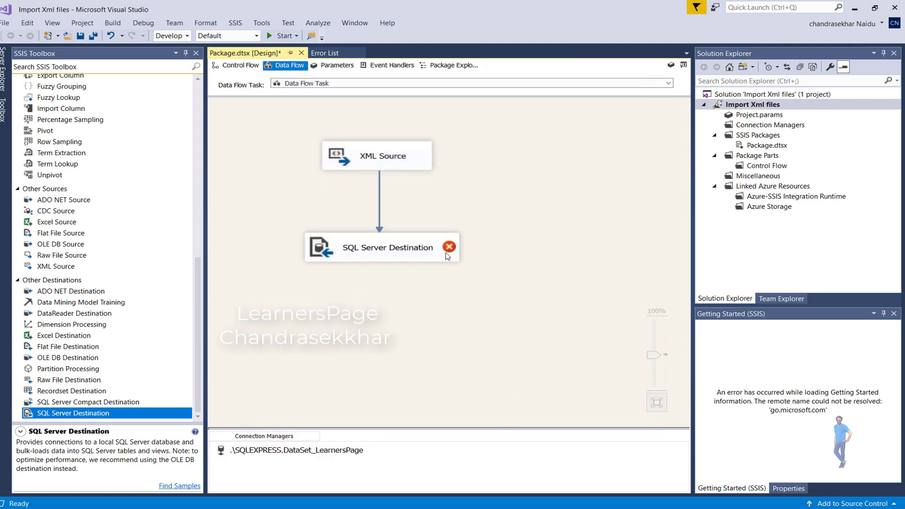
Add a Data Conversion transformation to the data flow, beside the XML Source and SQL Server Destination.
{"action": "mouse_move", "coordinate": [450, 250]}
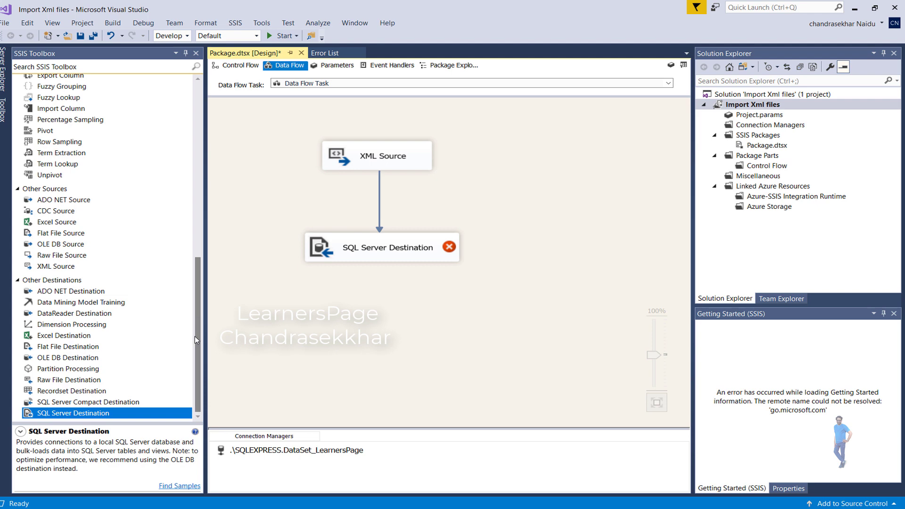
{"action": "left_click_drag", "start_coordinate": [194, 338], "coordinate": [203, 253]}
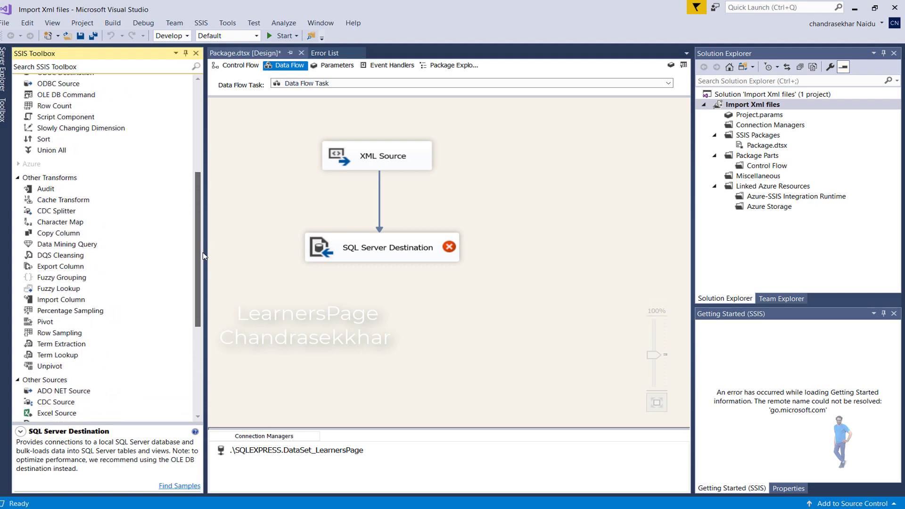
{"action": "scroll", "coordinate": [203, 252], "scroll_direction": "up", "scroll_amount": 6}
{"action": "left_click_drag", "start_coordinate": [53, 163], "coordinate": [555, 201]}
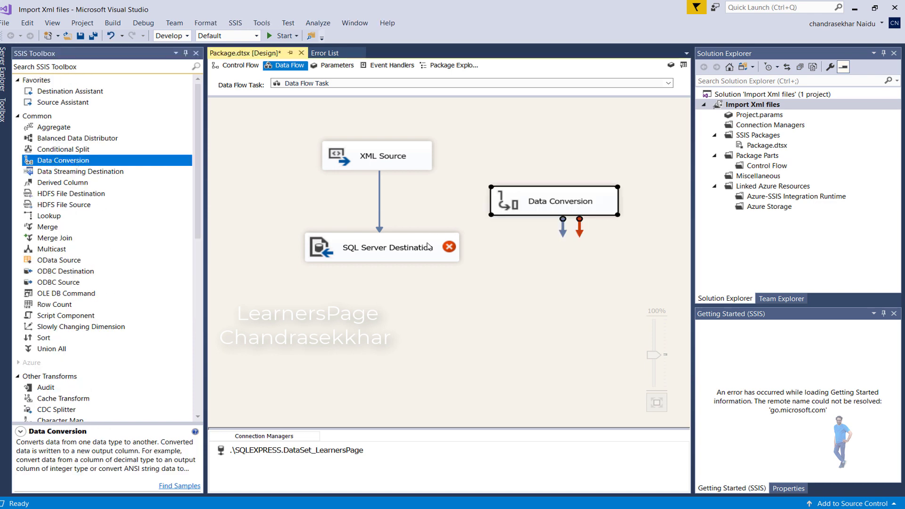
Set the input column mapped to the destination's id column to <ignore> in the SQL Server Destination and accept the mappings.
{"action": "mouse_move", "coordinate": [379, 255]}
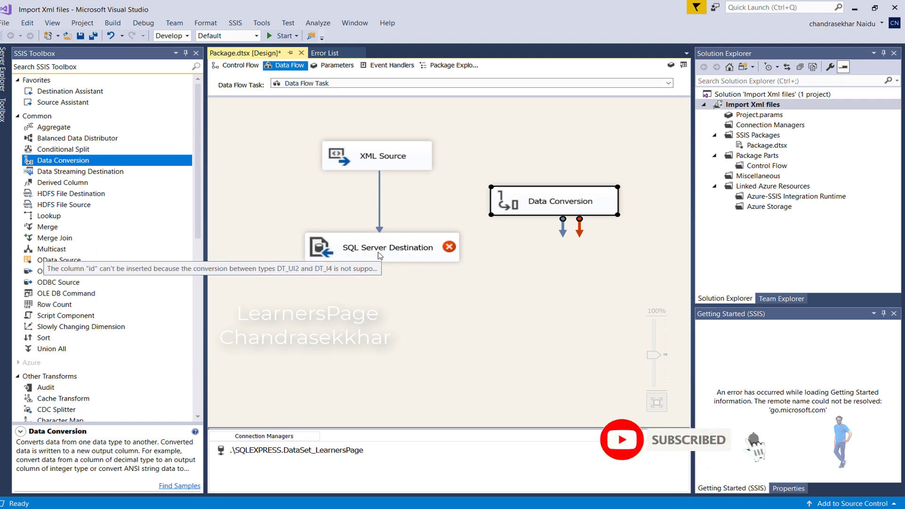
{"action": "double_click", "coordinate": [380, 255]}
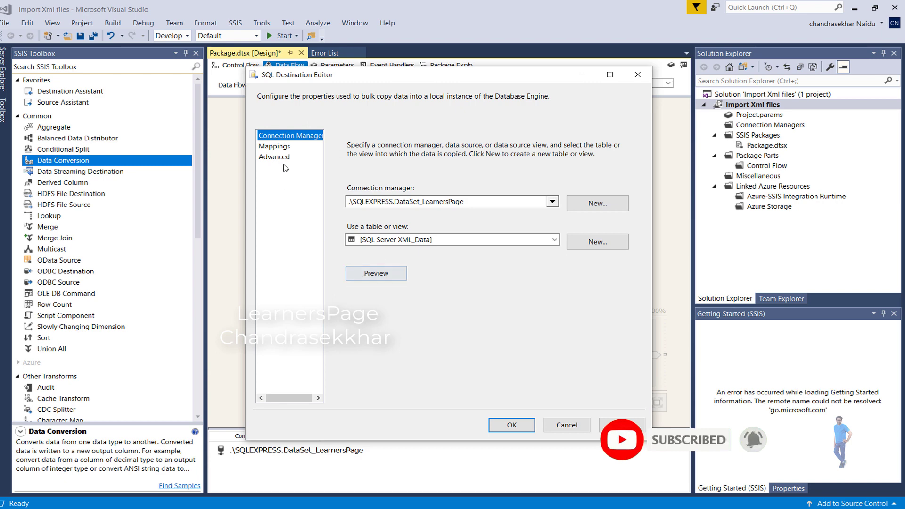
{"action": "left_click", "coordinate": [279, 147]}
{"action": "left_click", "coordinate": [406, 284]}
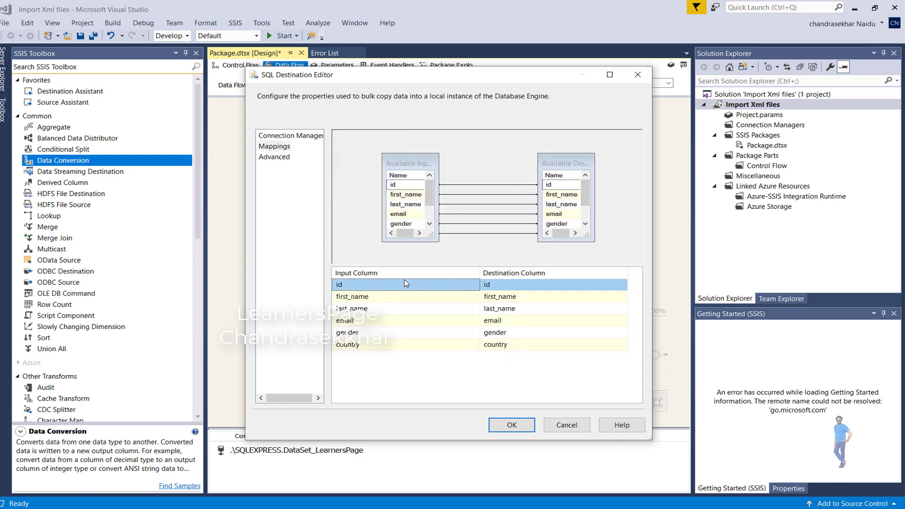
{"action": "left_click", "coordinate": [446, 286]}
{"action": "left_click", "coordinate": [405, 301]}
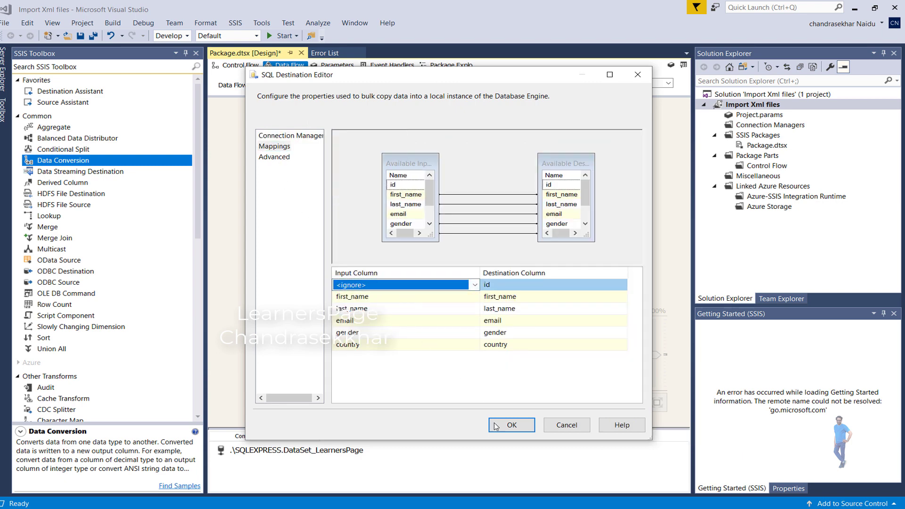
{"action": "left_click", "coordinate": [492, 421]}
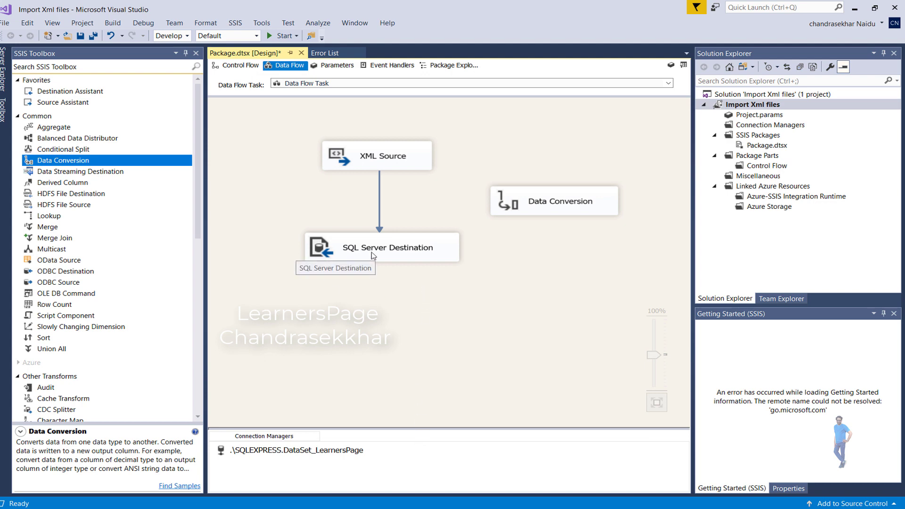
Remove the path from XML Source to SQL Server Destination and place Data Conversion between them, fed by XML Source.
{"action": "left_click", "coordinate": [380, 217]}
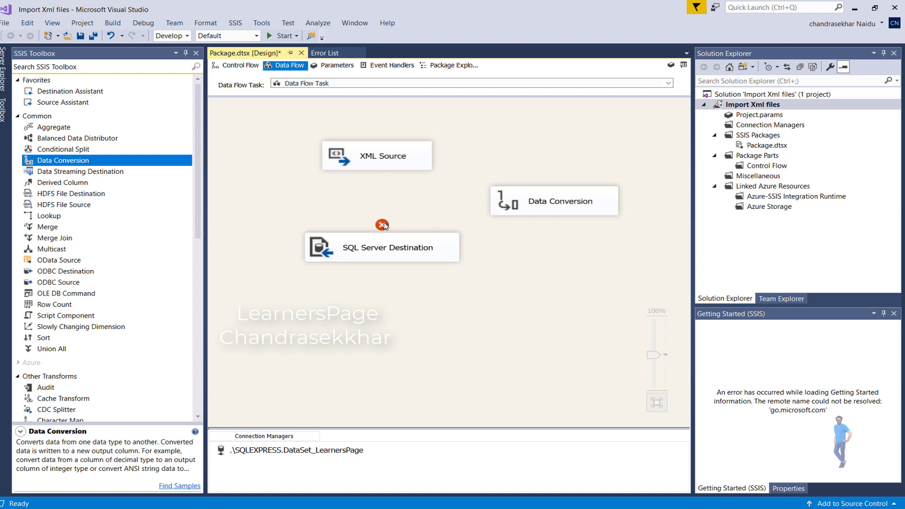
{"action": "left_click_drag", "start_coordinate": [564, 201], "coordinate": [373, 198]}
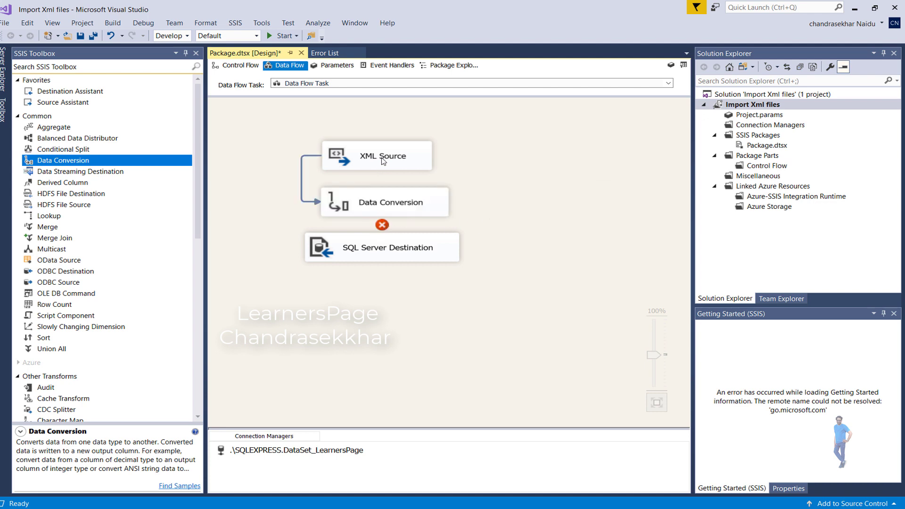
Configure Data Conversion to convert the id column to Unicode string [DT_WSTR] with length 50, output as Copy of id.
{"action": "left_click", "coordinate": [397, 208]}
{"action": "double_click", "coordinate": [396, 209]}
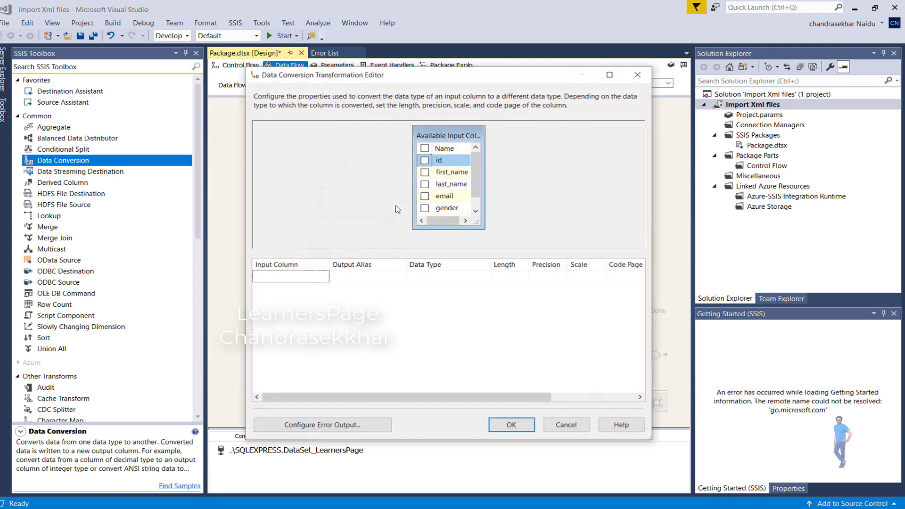
{"action": "left_click", "coordinate": [425, 160]}
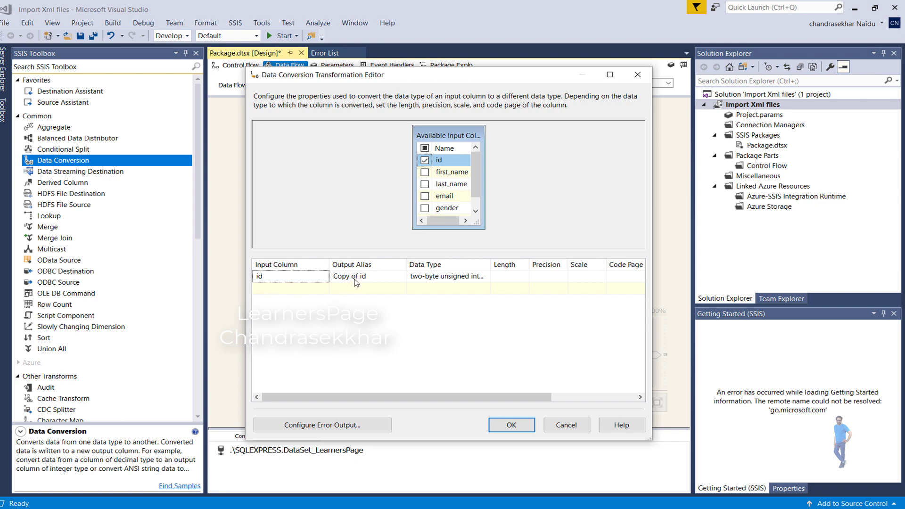
{"action": "left_click", "coordinate": [424, 278]}
{"action": "left_click", "coordinate": [465, 278]}
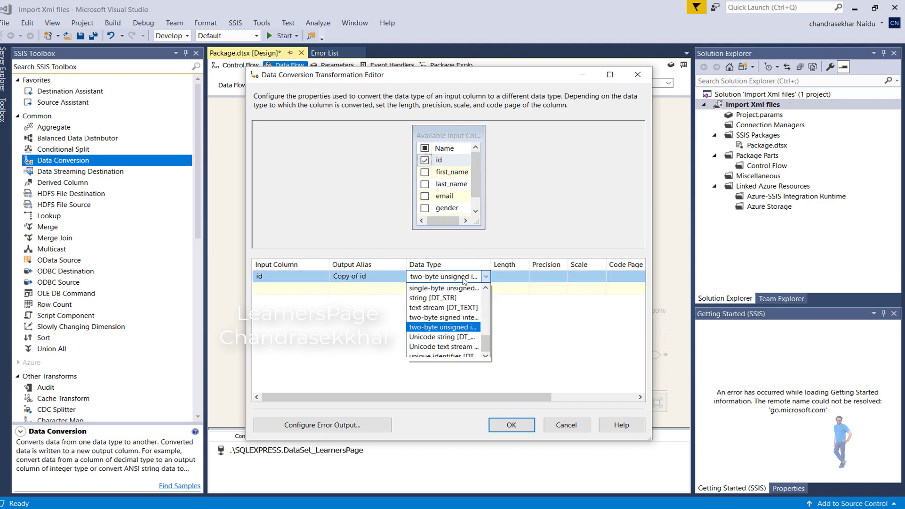
{"action": "left_click", "coordinate": [470, 338]}
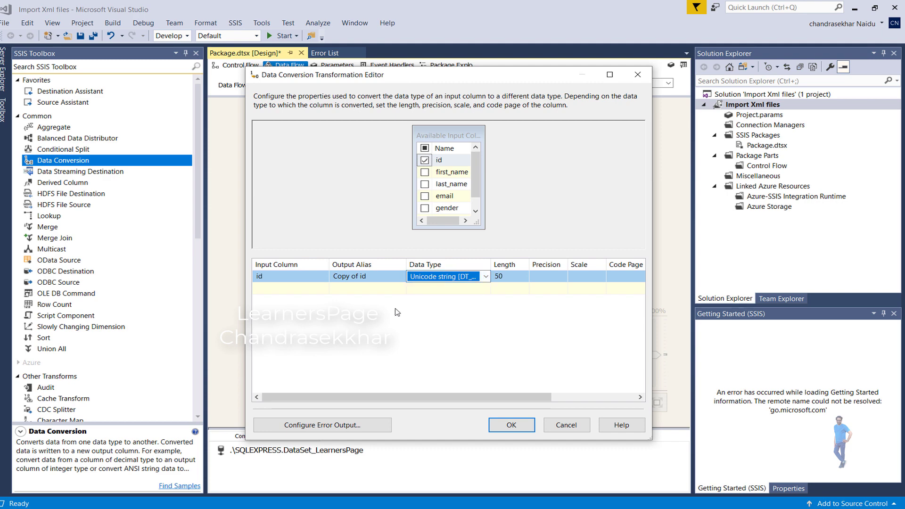
{"action": "left_click", "coordinate": [512, 424]}
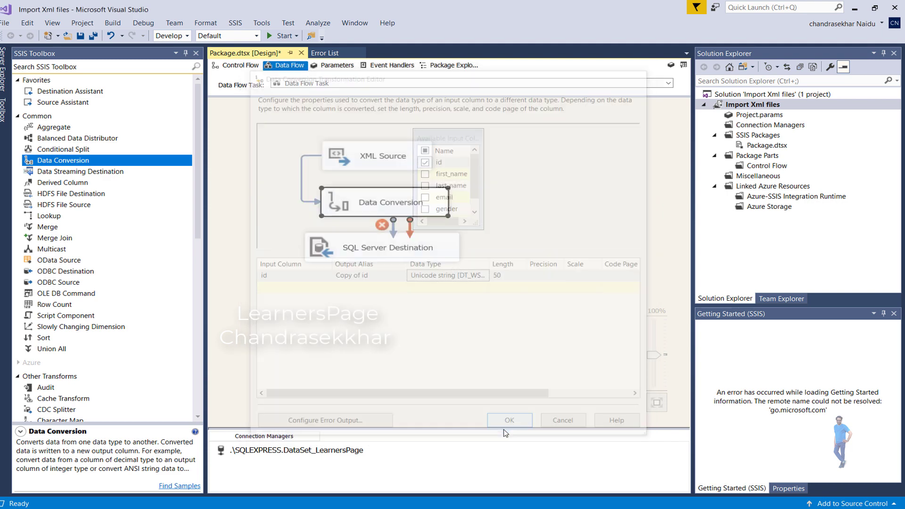
Move the SQL Server Destination further below Data Conversion and connect Data Conversion's regular output to it.
{"action": "left_click_drag", "start_coordinate": [385, 250], "coordinate": [384, 307]}
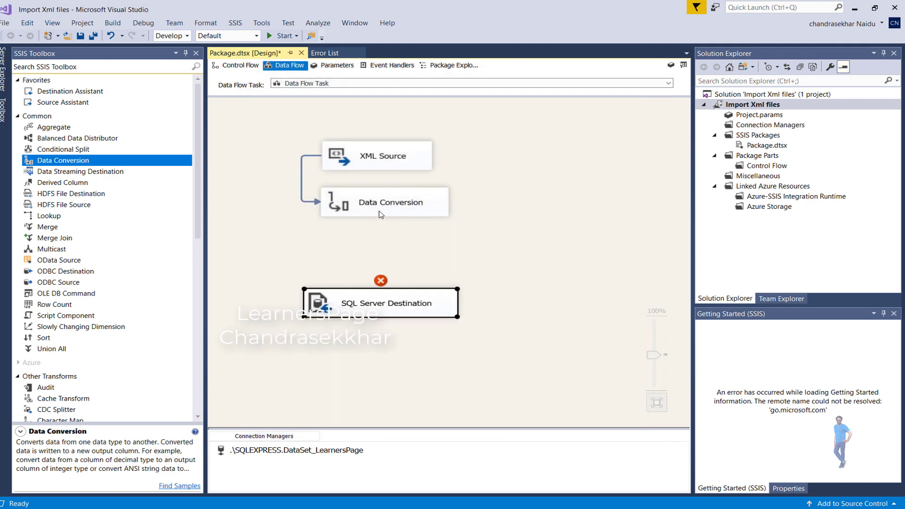
{"action": "left_click", "coordinate": [380, 213]}
{"action": "left_click_drag", "start_coordinate": [392, 234], "coordinate": [384, 266]}
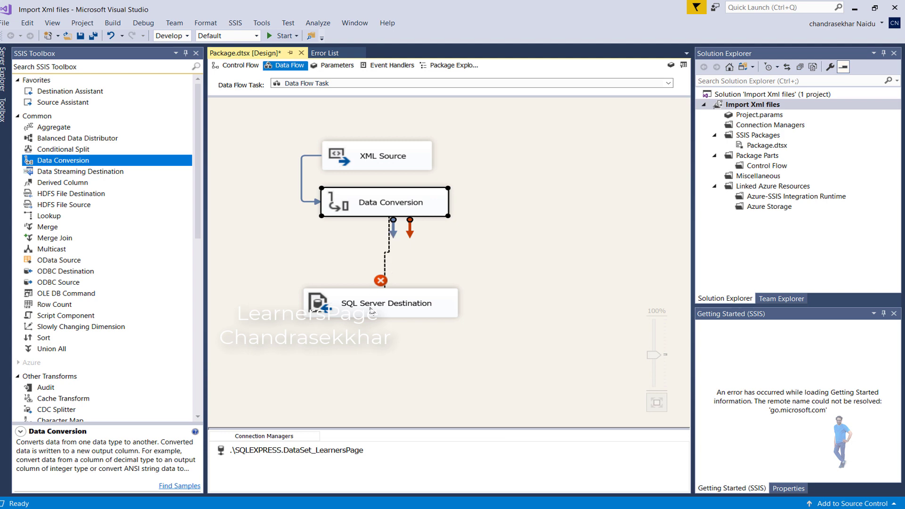
{"action": "left_click_drag", "start_coordinate": [372, 311], "coordinate": [371, 311]}
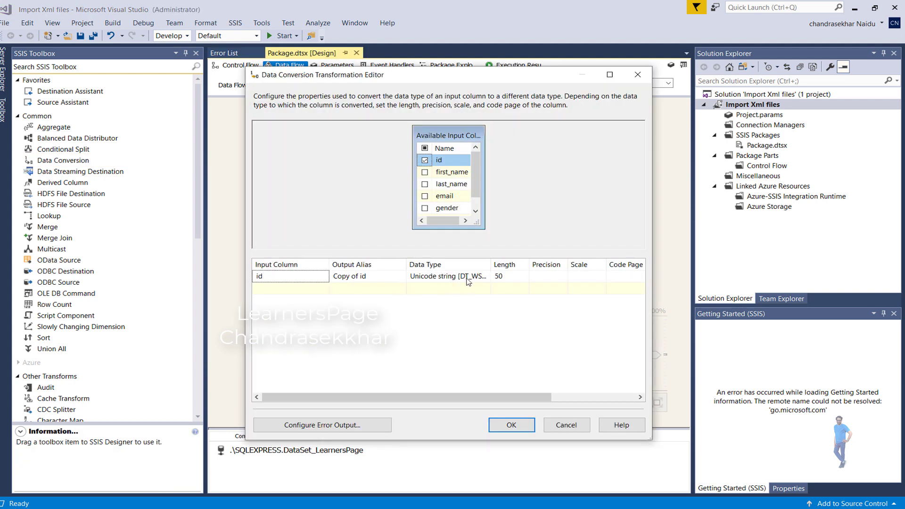
Accept the Data Conversion settings and open the SQL Server Destination for editing.
{"action": "left_click", "coordinate": [491, 426]}
{"action": "double_click", "coordinate": [396, 300]}
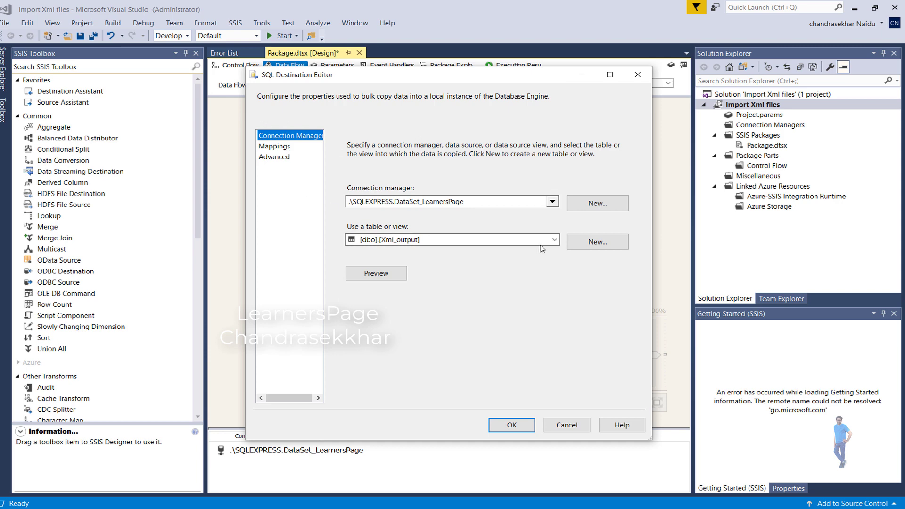
Try to create a new table [SQL Server Destination] with the [id] int line removed from the CREATE TABLE statement.
{"action": "left_click", "coordinate": [596, 242]}
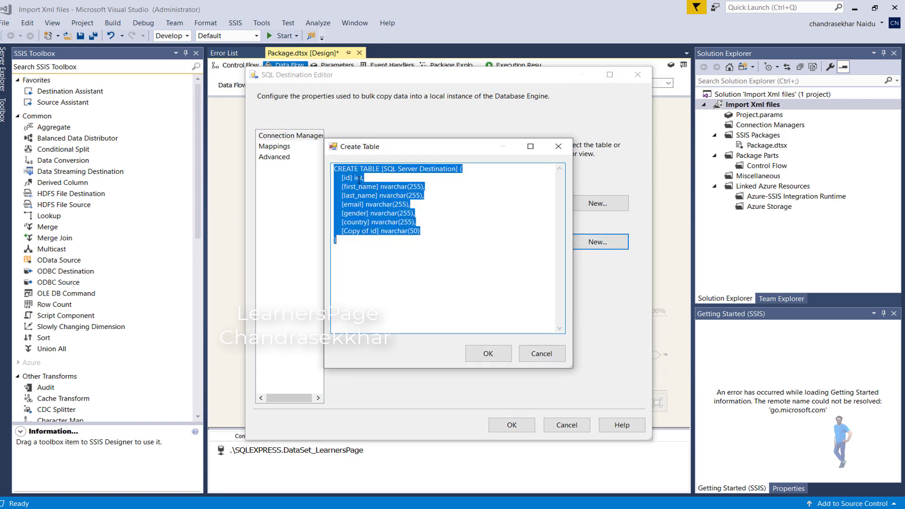
{"action": "left_click_drag", "start_coordinate": [367, 179], "coordinate": [338, 182]}
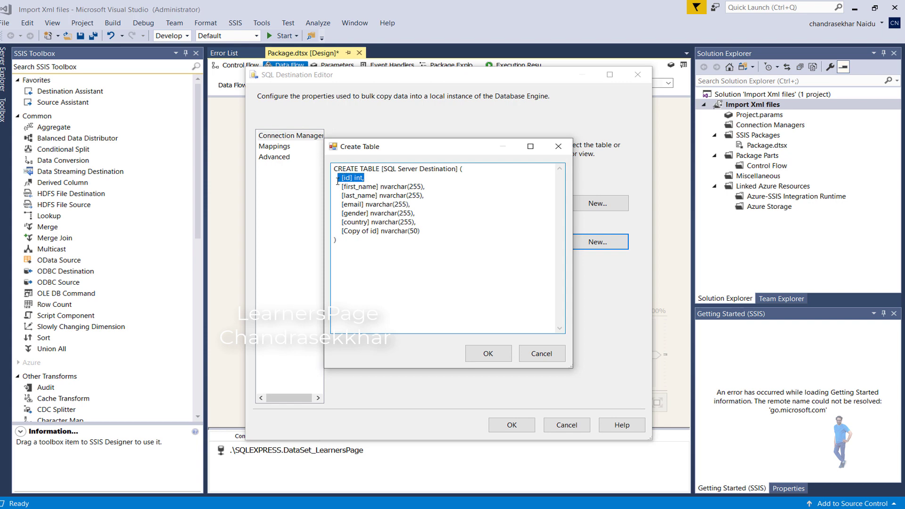
{"action": "key", "text": "Delete"}
{"action": "left_click", "coordinate": [487, 353]}
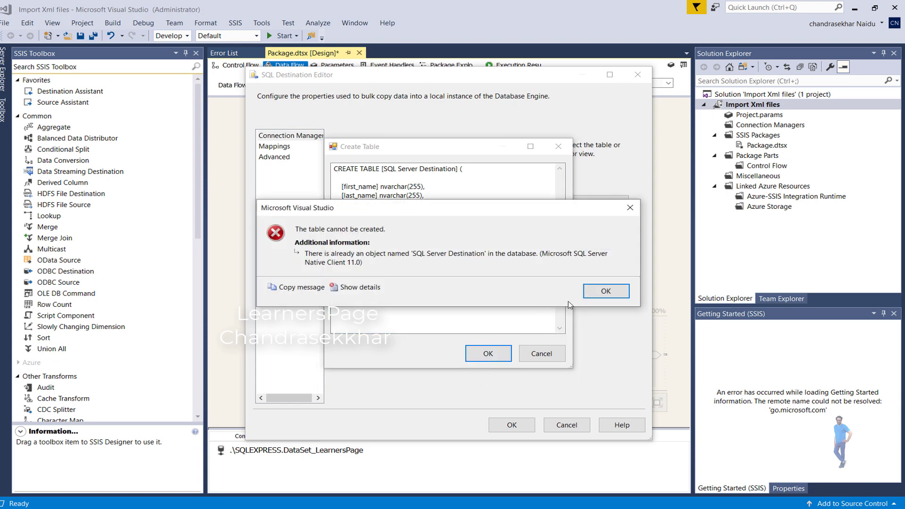
{"action": "left_click", "coordinate": [606, 291]}
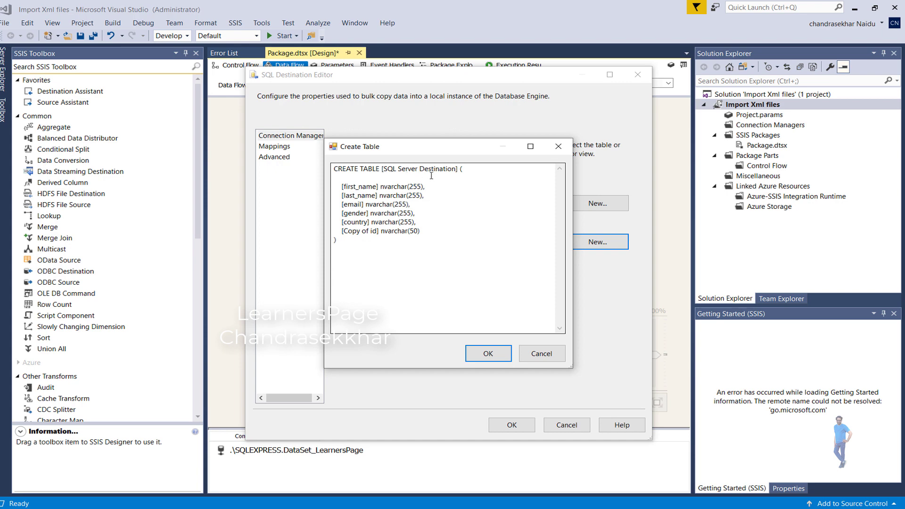
{"action": "left_click", "coordinate": [540, 356]}
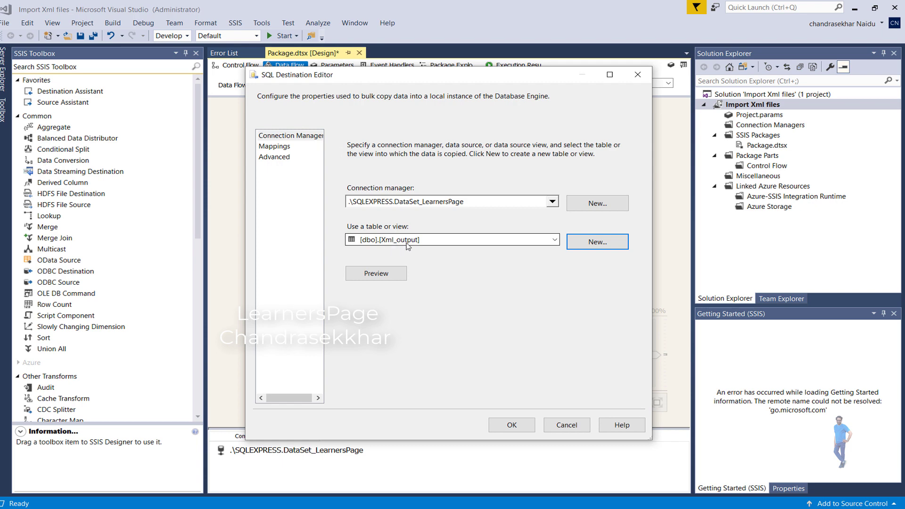
Check the mappings to the [dbo].[Xml_output] table, including Copy of id, and accept the SQL Server Destination settings.
{"action": "left_click", "coordinate": [272, 149]}
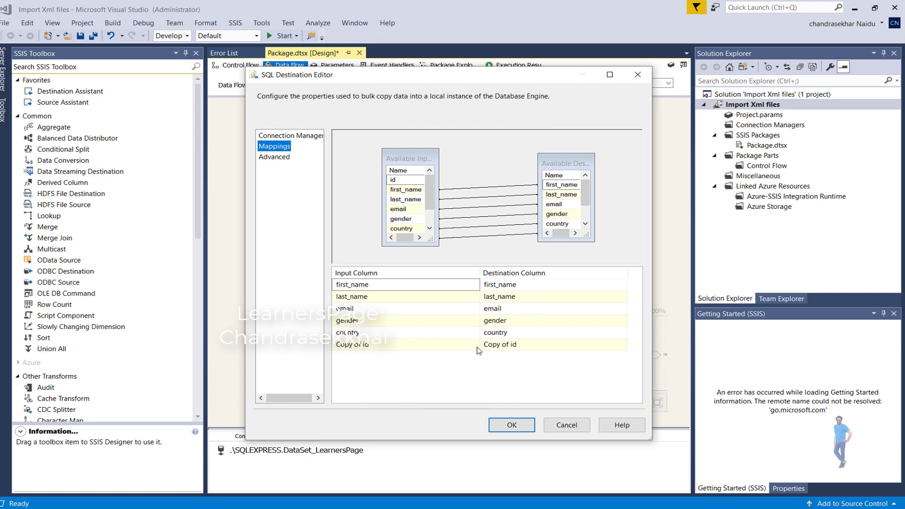
{"action": "mouse_move", "coordinate": [425, 348]}
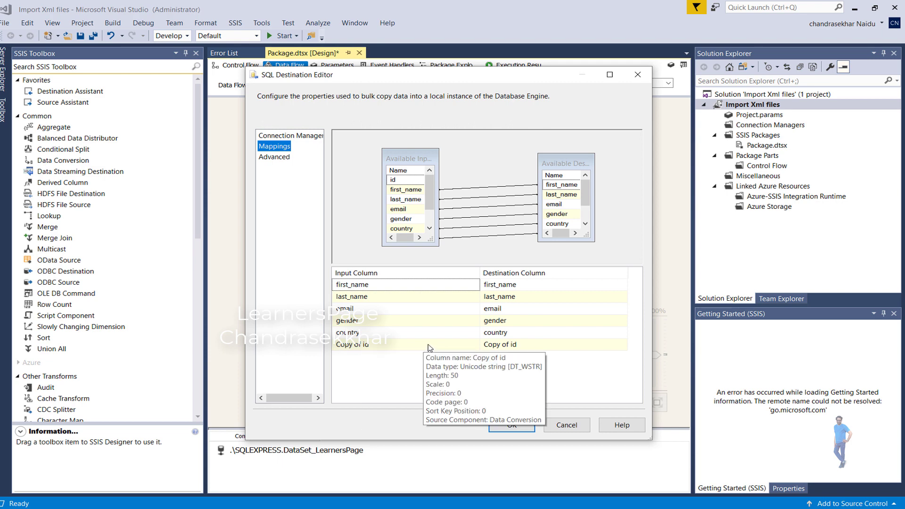
{"action": "left_click", "coordinate": [514, 425]}
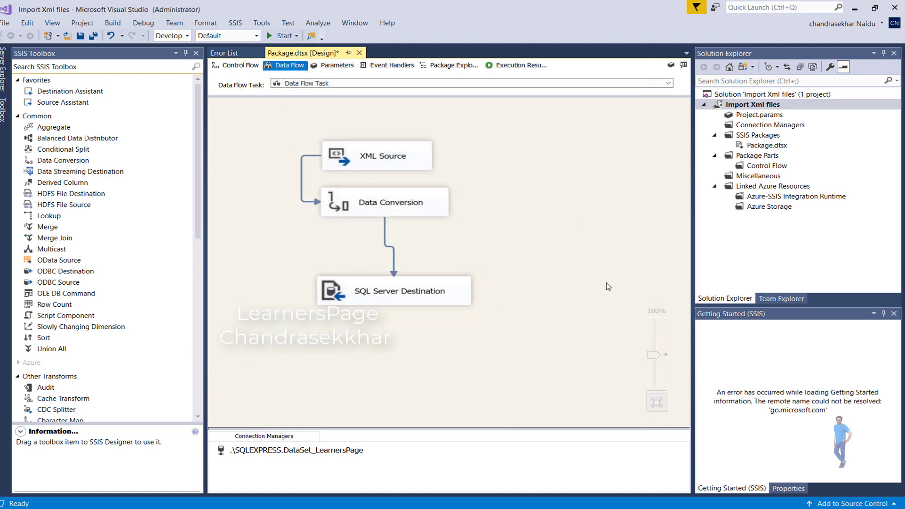
Execute the SSIS package Package.dtsx from the project.
{"action": "left_click", "coordinate": [768, 146]}
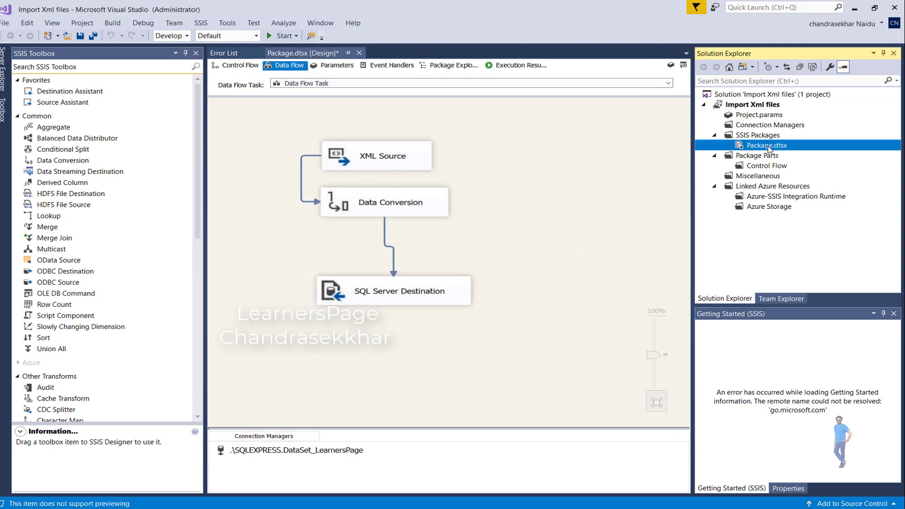
{"action": "right_click", "coordinate": [767, 148]}
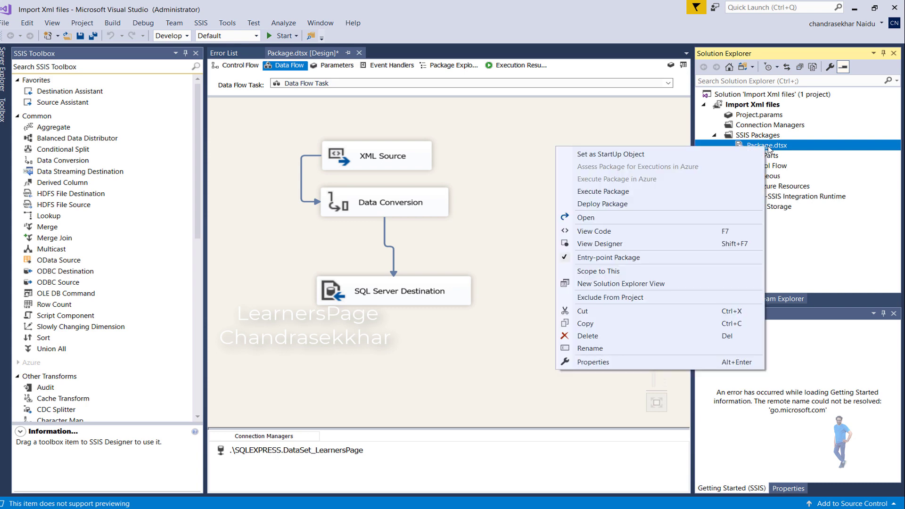
{"action": "left_click", "coordinate": [658, 199]}
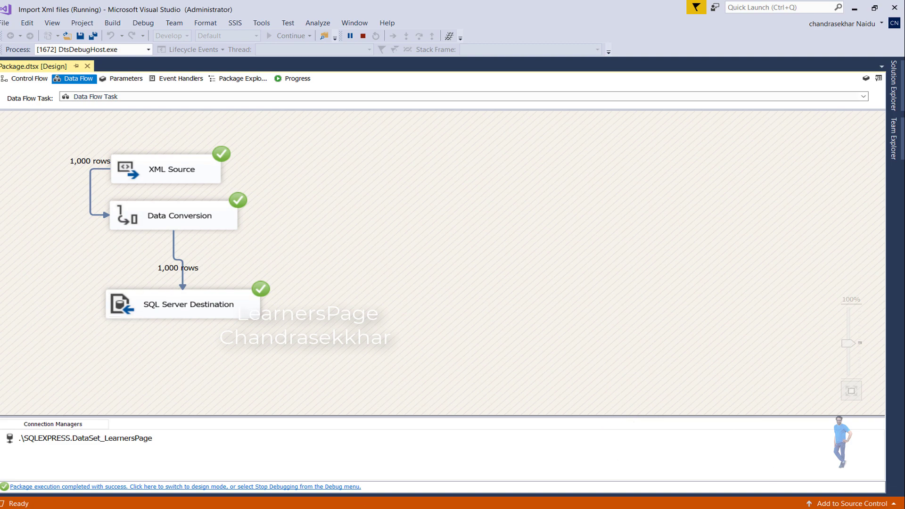
Switch to SQL Server Management Studio and run the query select *from [dbo].[Xml_output].
{"action": "key", "text": "alt+Tab"}
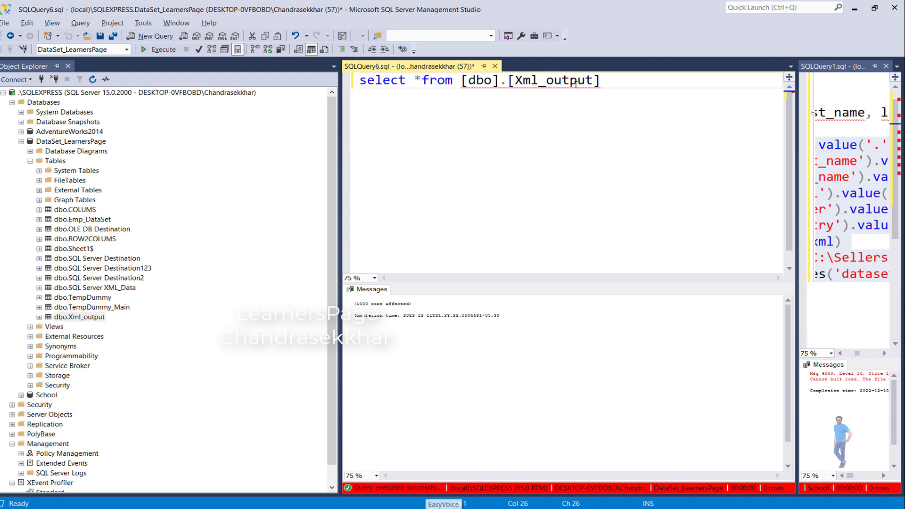
{"action": "left_click_drag", "start_coordinate": [637, 85], "coordinate": [359, 81]}
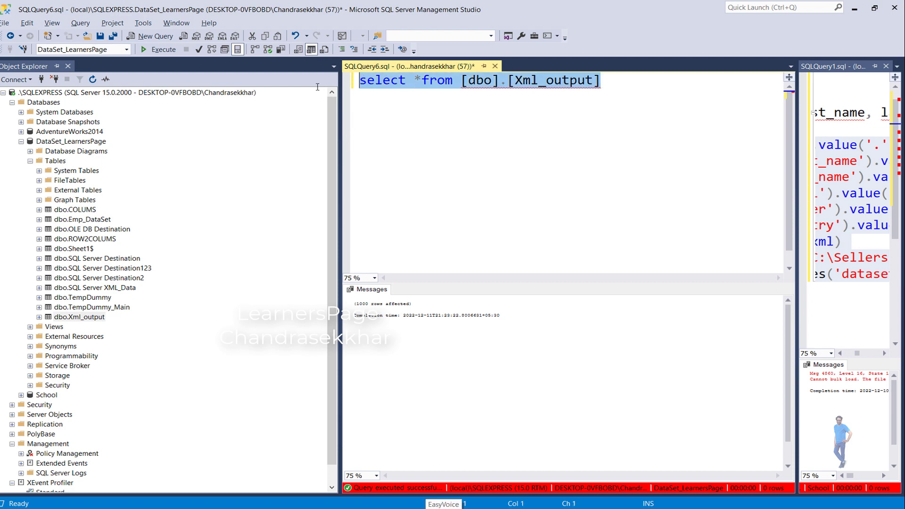
{"action": "left_click", "coordinate": [166, 50]}
Examine the query's messages and returned rows, selecting the Copy of id column in the results.
{"action": "left_click", "coordinate": [408, 290]}
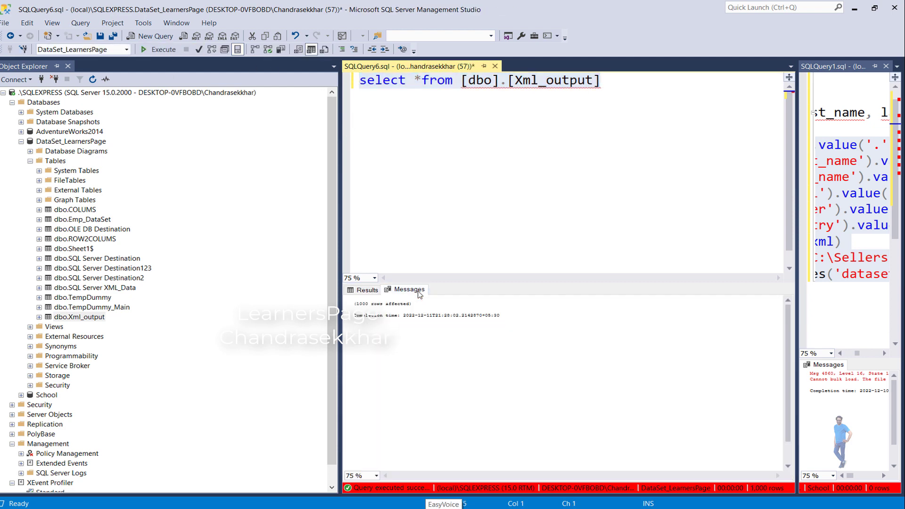
{"action": "left_click", "coordinate": [361, 294]}
{"action": "left_click", "coordinate": [529, 398]}
{"action": "left_click", "coordinate": [576, 447]}
{"action": "left_click", "coordinate": [590, 456]}
{"action": "left_click", "coordinate": [682, 301]}
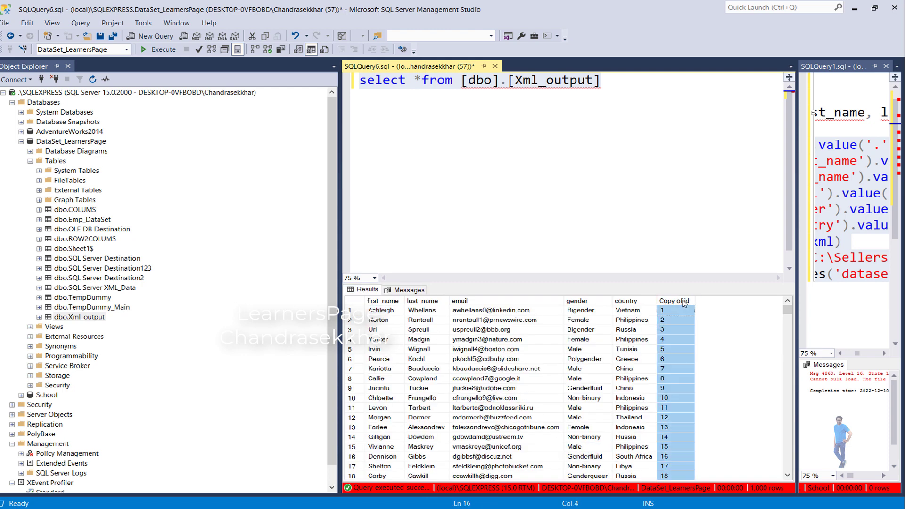